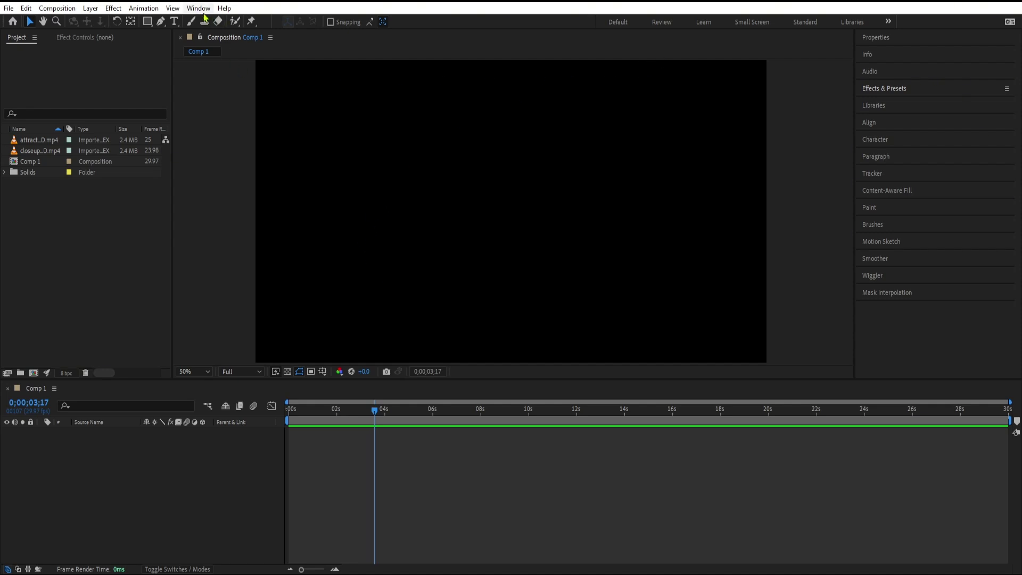
- Check the Help menu, then move Comp 1's playhead from 0;00;03;17 to about 0;00;07;20
click(223, 8)
mouse_move(382, 414)
mouse_down()
mouse_move(483, 421)
mouse_move(472, 421)
mouse_up()
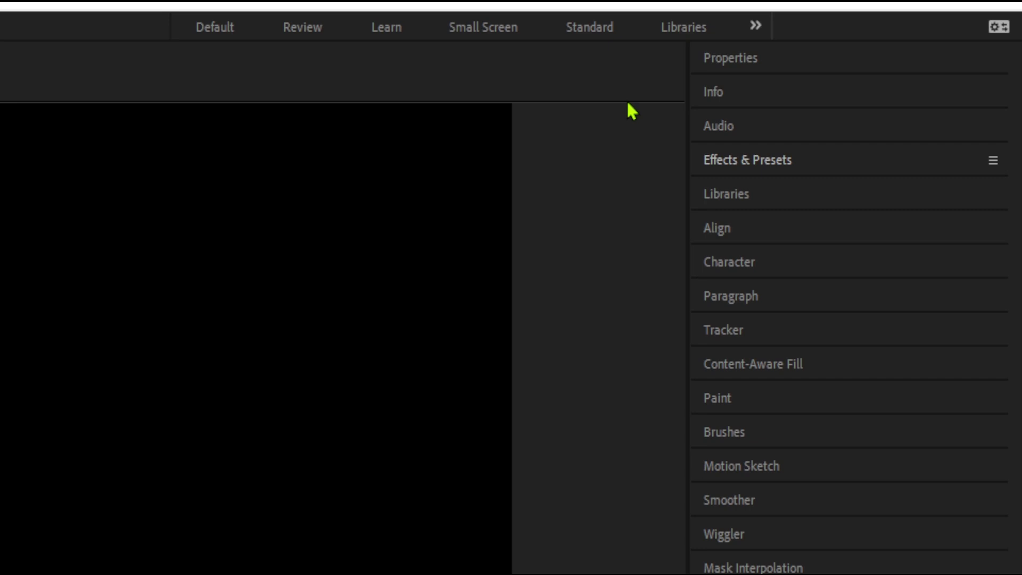
- Glance at the other workspaces, then expand Effects & Presets to show the Animation Presets folders
click(755, 40)
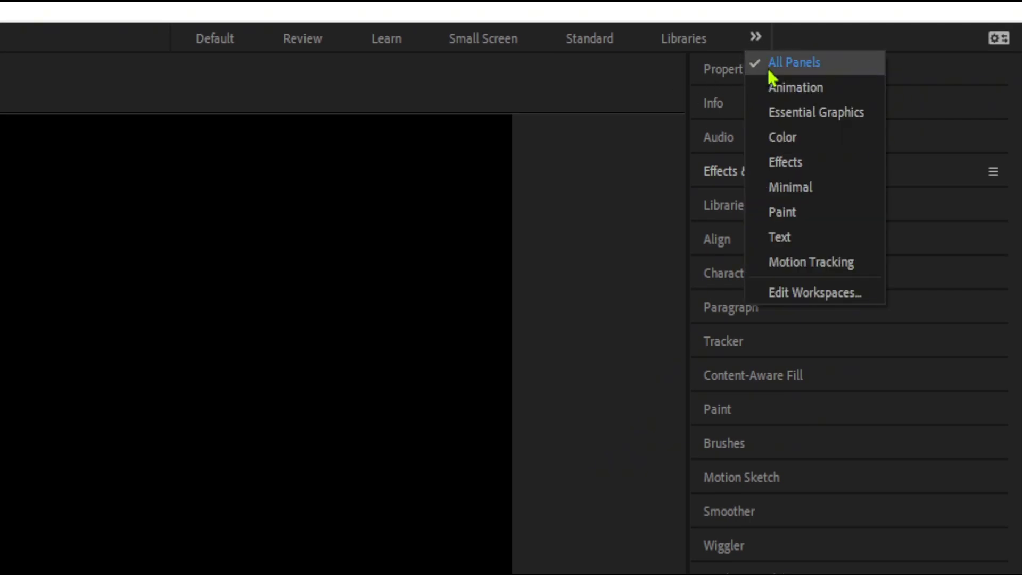
click(766, 65)
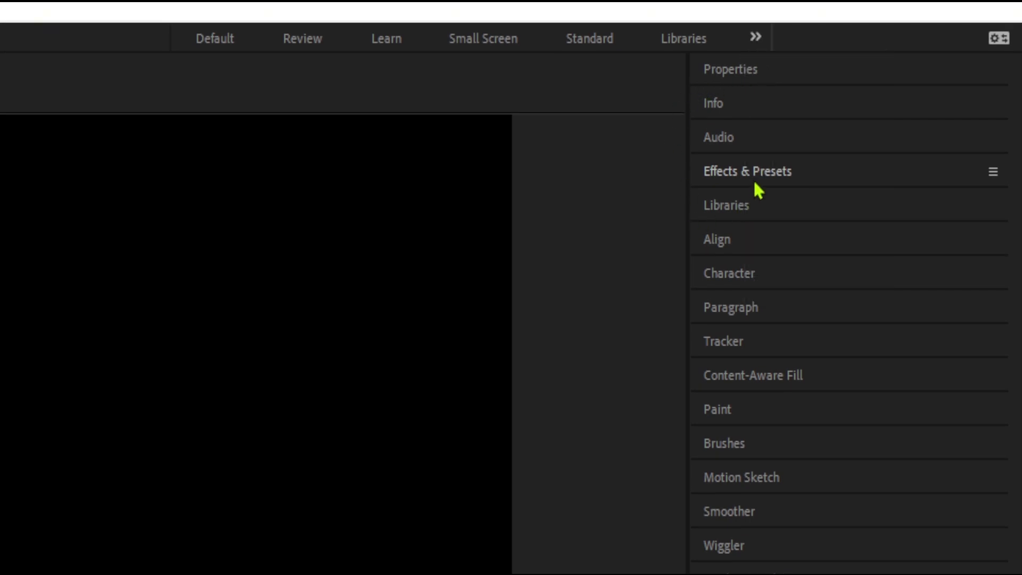
click(740, 171)
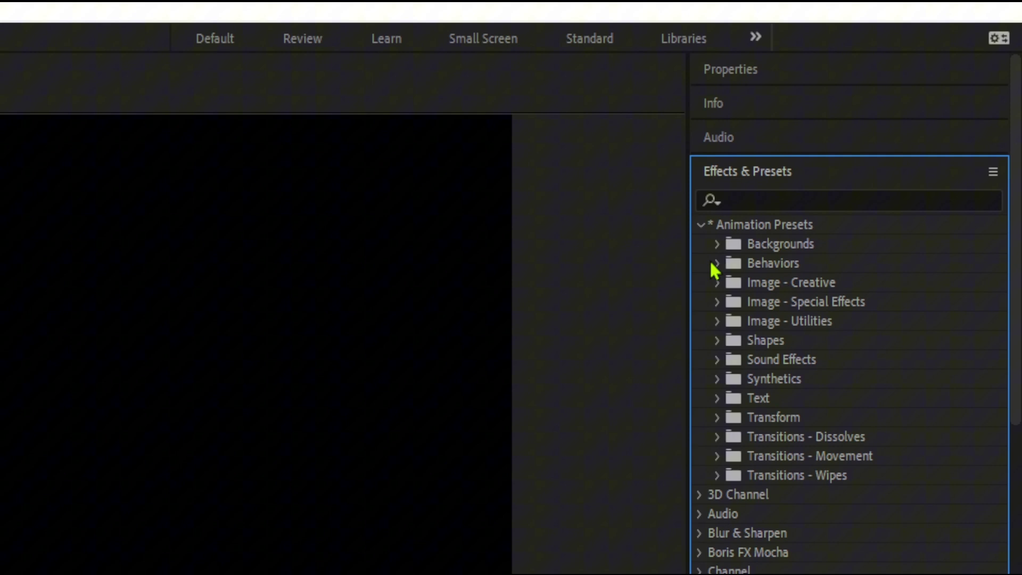
click(717, 246)
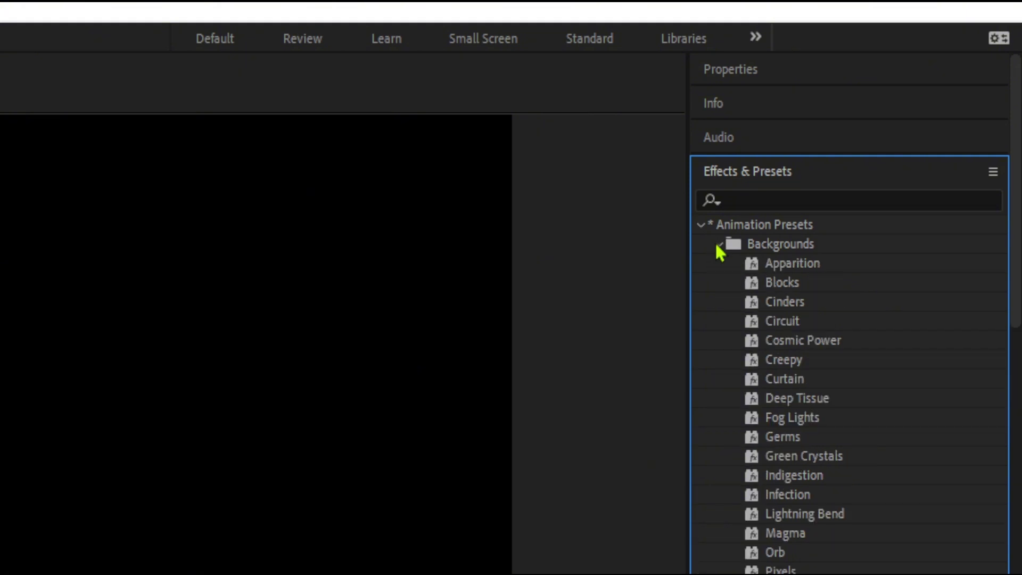
click(717, 246)
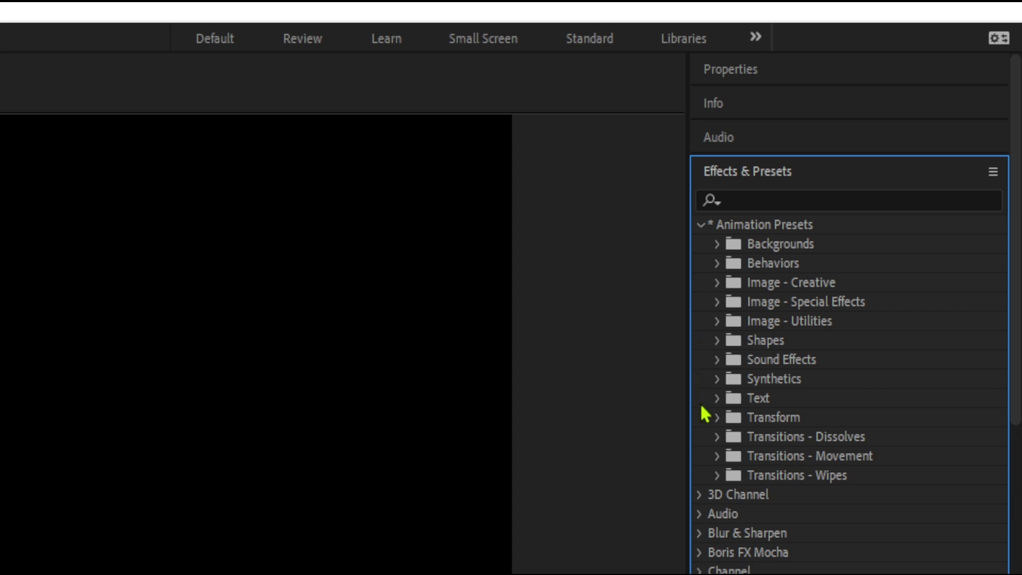
click(716, 342)
click(717, 341)
click(717, 380)
click(717, 244)
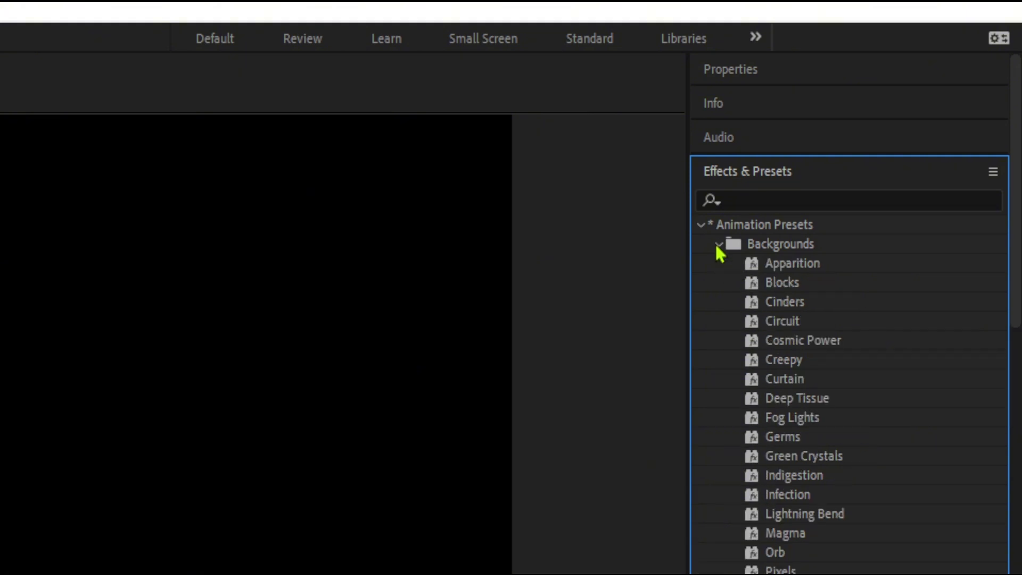
click(716, 244)
click(718, 264)
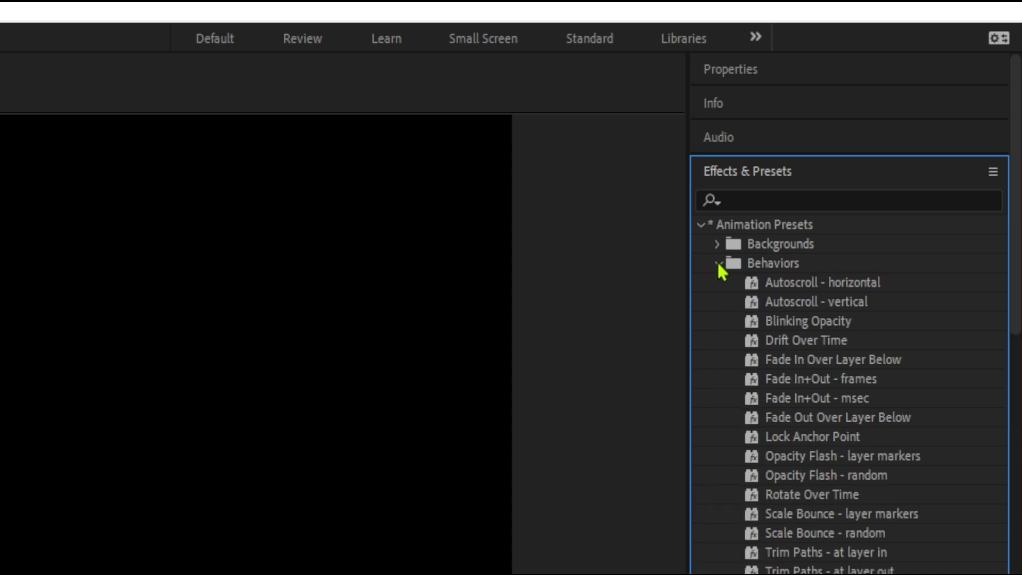
click(717, 264)
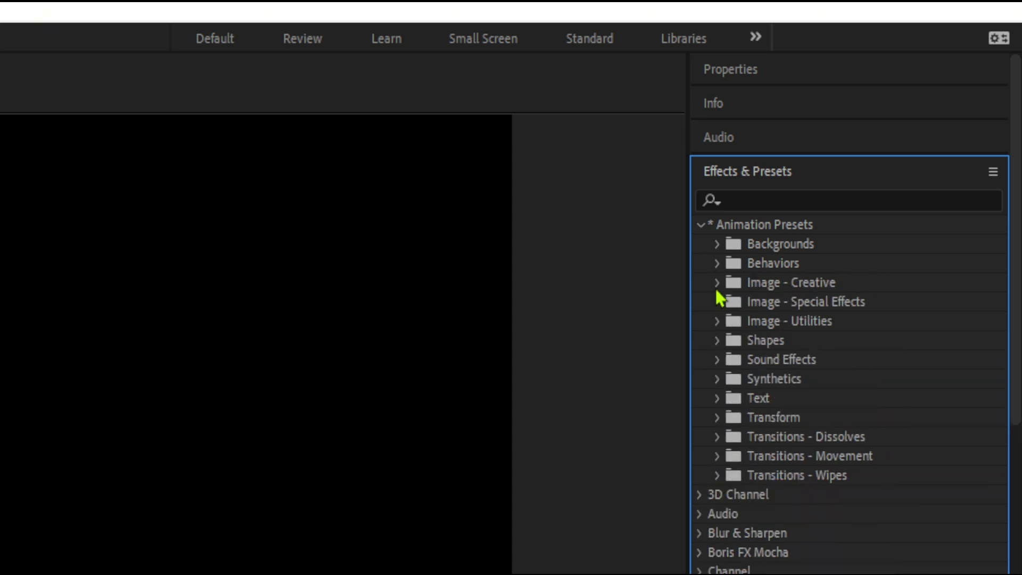
click(717, 285)
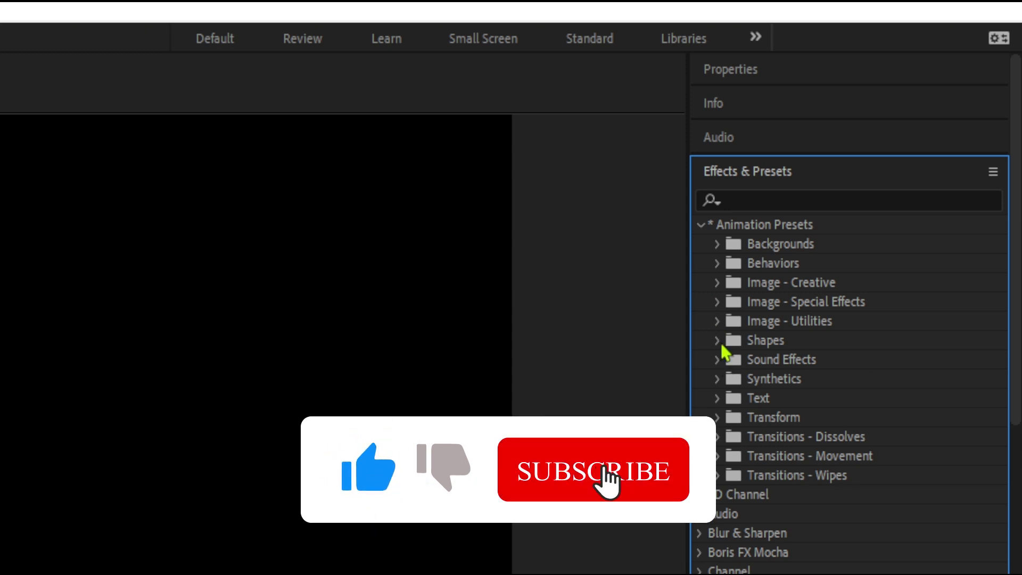
click(719, 343)
click(719, 346)
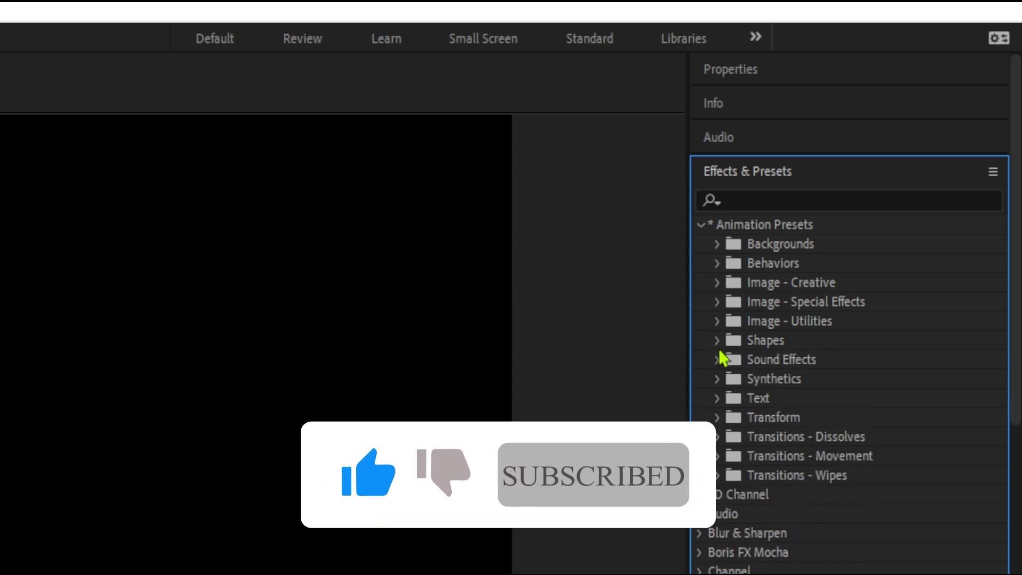